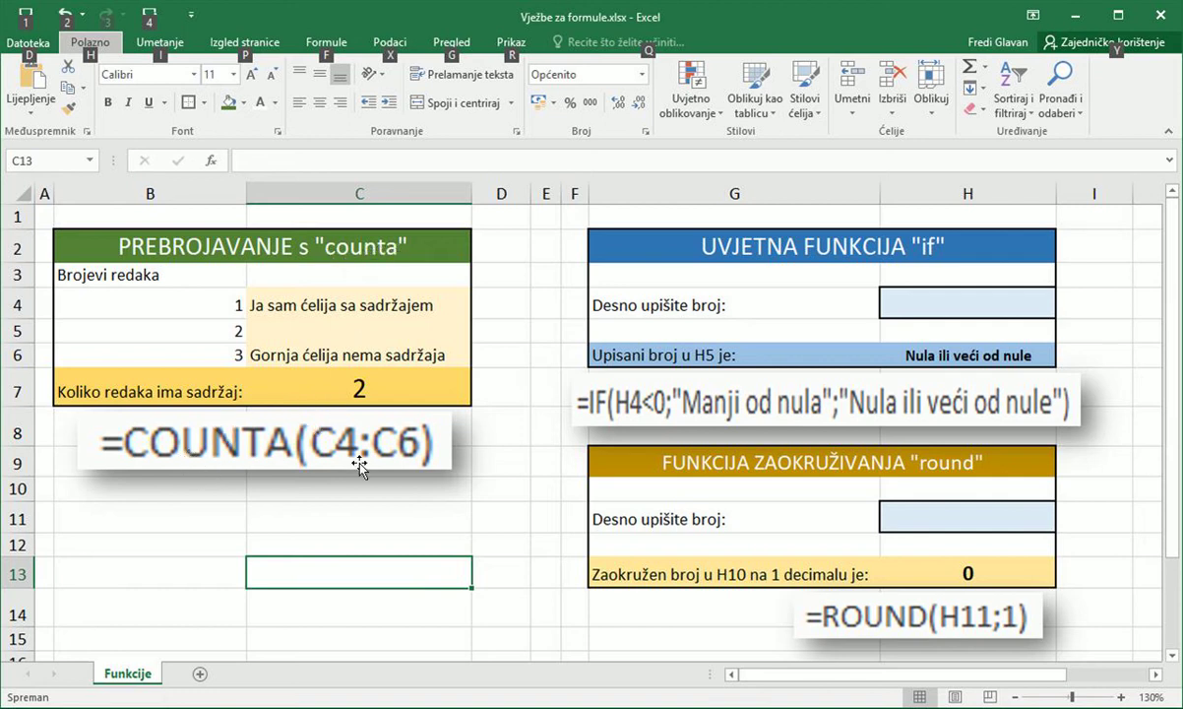
Enter Rijeka in empty cell C5, raising the COUNTA count in C7 to 3
{"action": "left_click", "coordinate": [384, 391]}
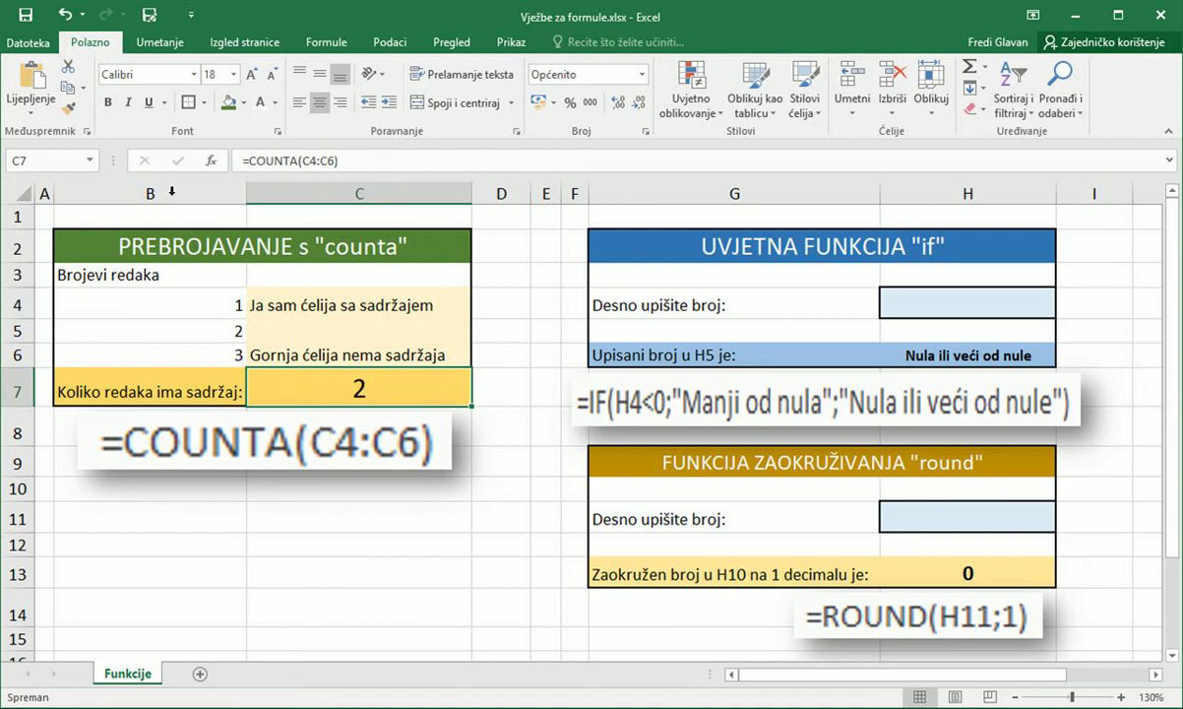
{"action": "left_click", "coordinate": [287, 331]}
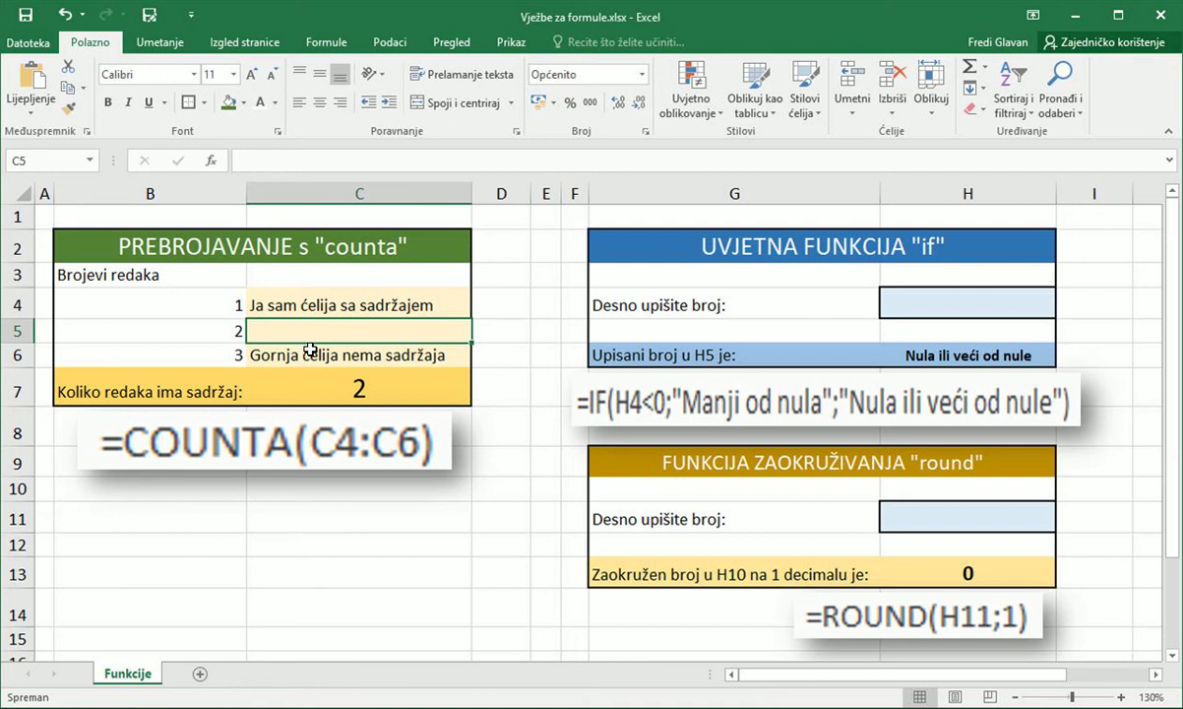
{"action": "type", "text": "Rijeka"}
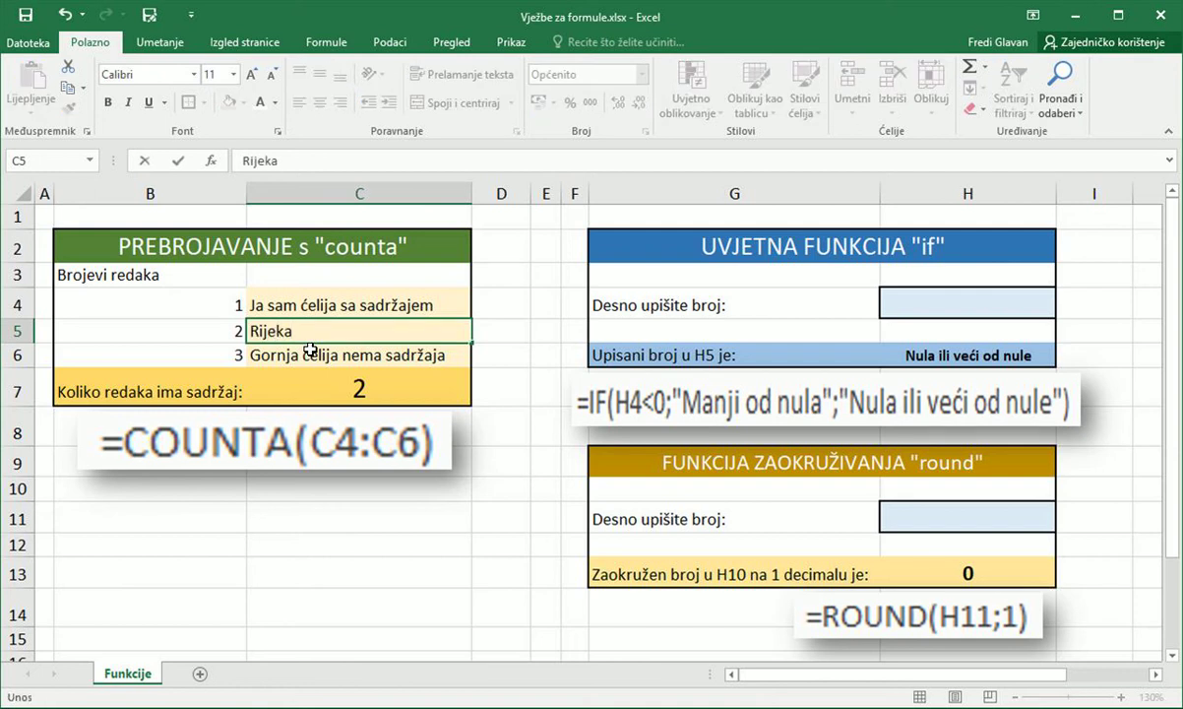
{"action": "key", "text": "Return"}
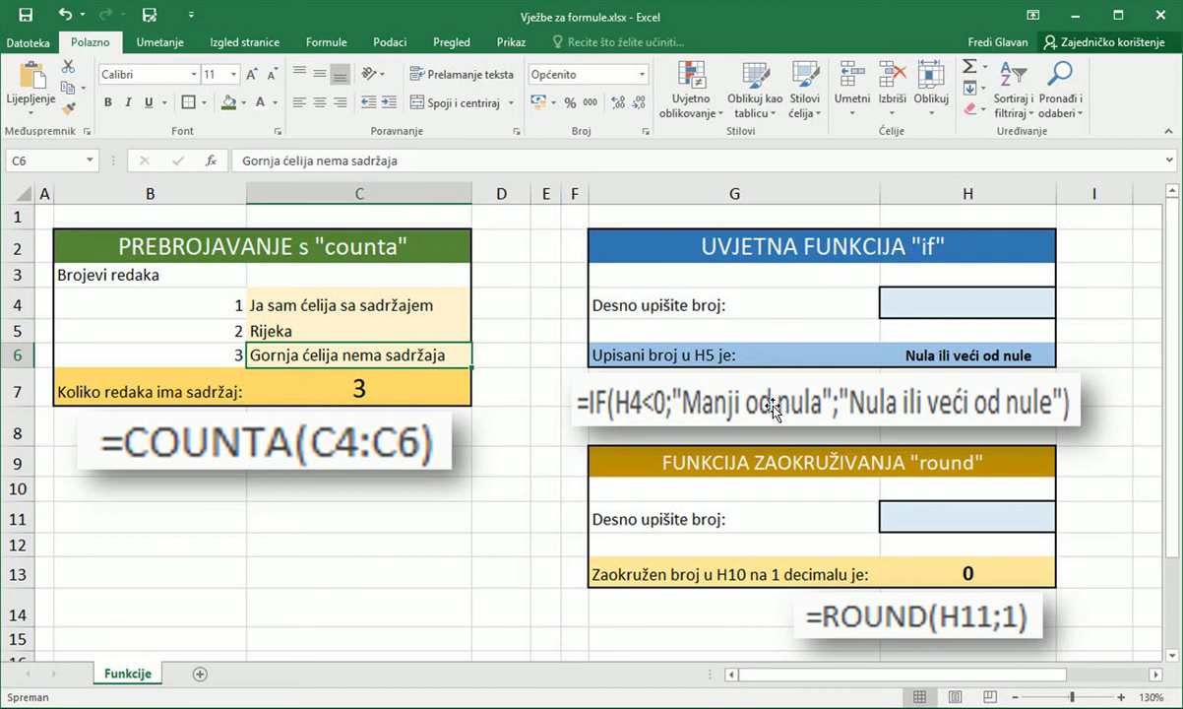
{"action": "left_click", "coordinate": [949, 356]}
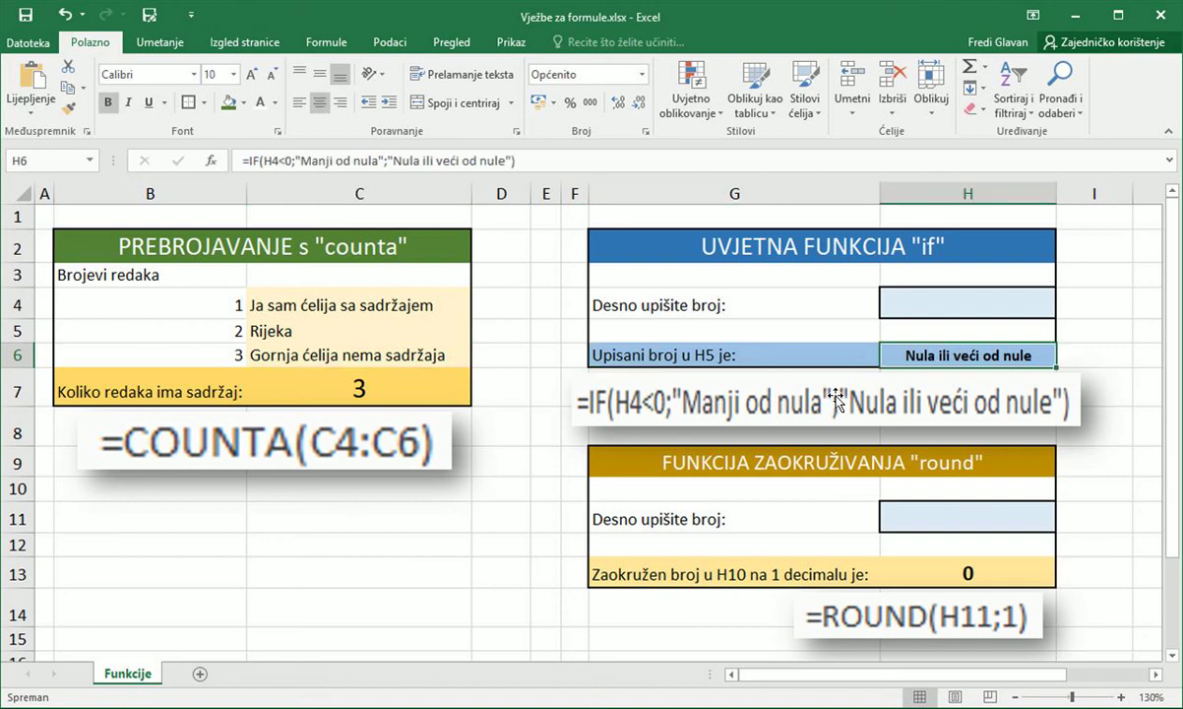
{"action": "left_click", "coordinate": [1092, 304]}
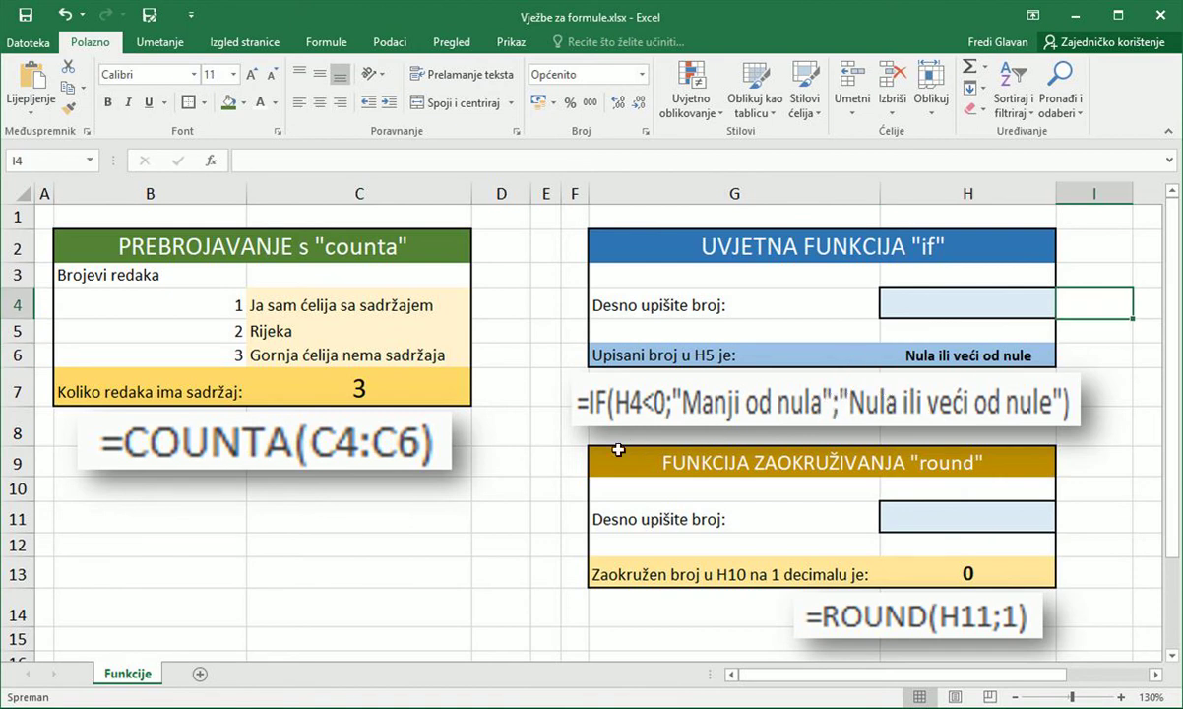
{"action": "left_click", "coordinate": [480, 461]}
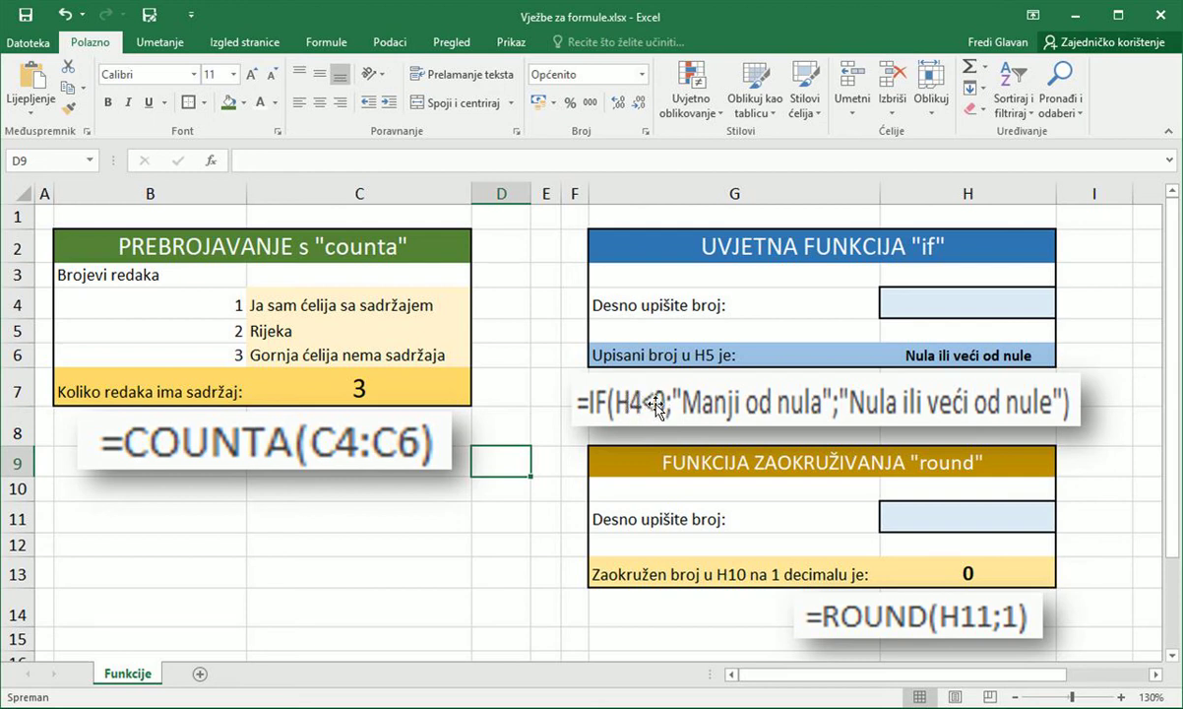
{"action": "left_click", "coordinate": [929, 304]}
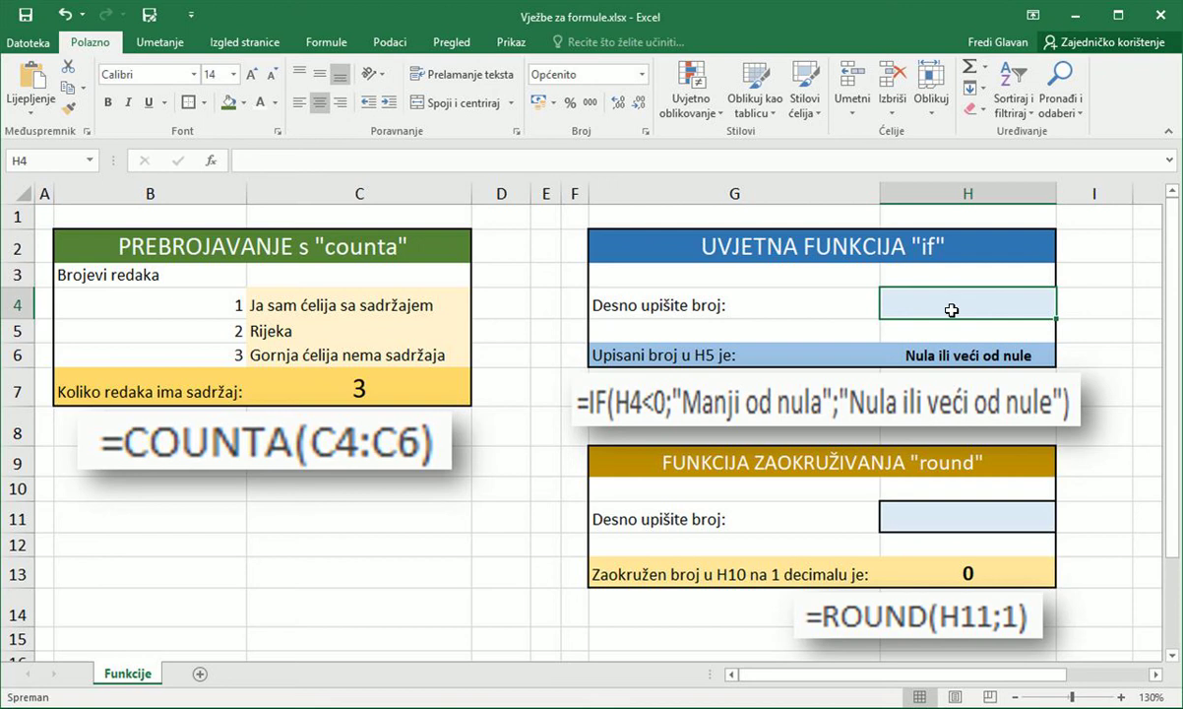
Test the IF formula by entering -100, then 0, then 500 in H4
{"action": "type", "text": "-"}
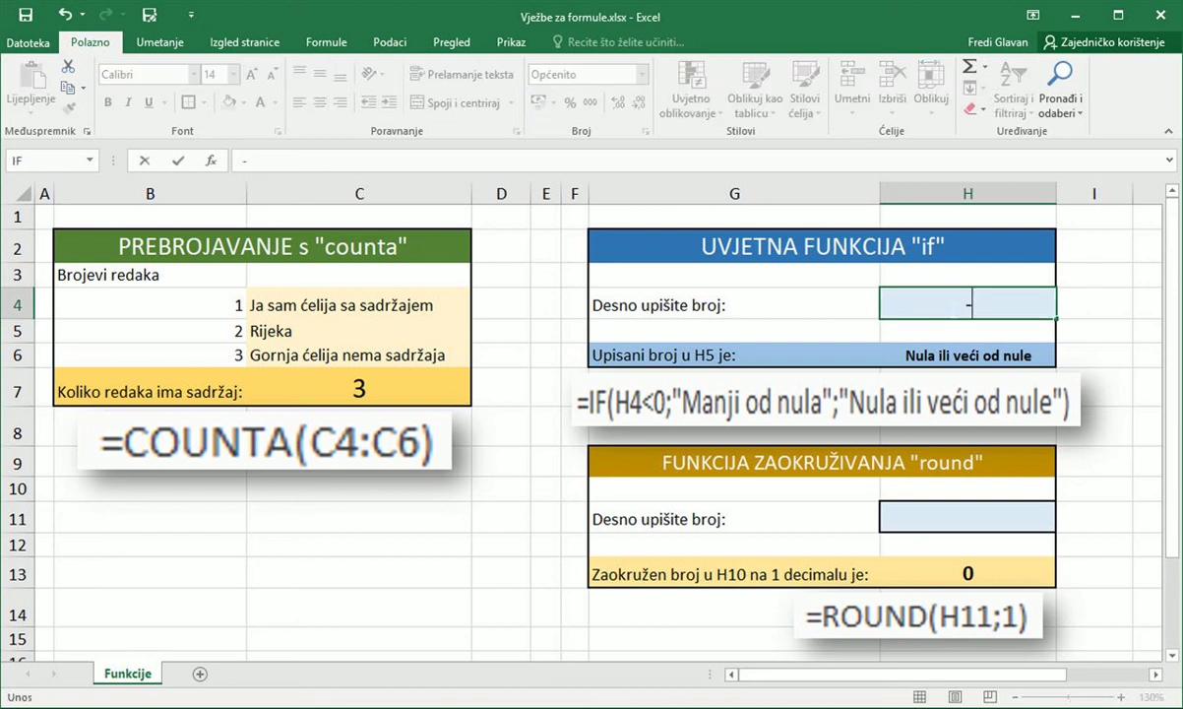
{"action": "type", "text": "100"}
{"action": "key", "text": "Return"}
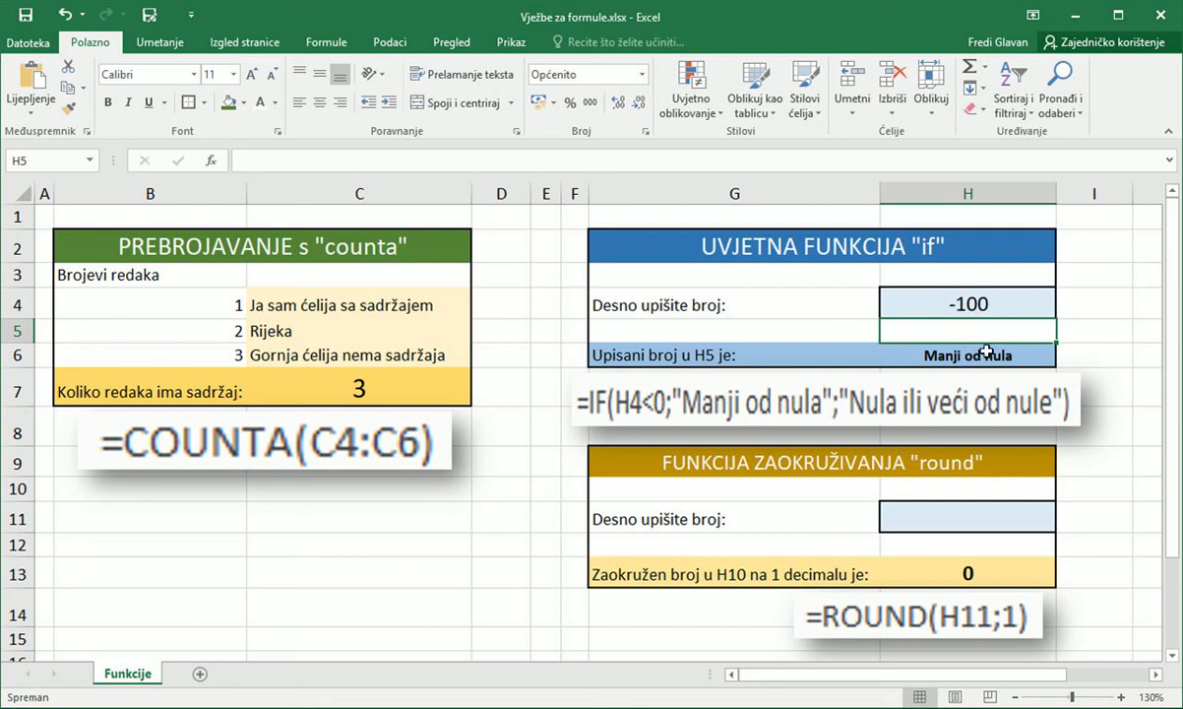
{"action": "left_click", "coordinate": [988, 303]}
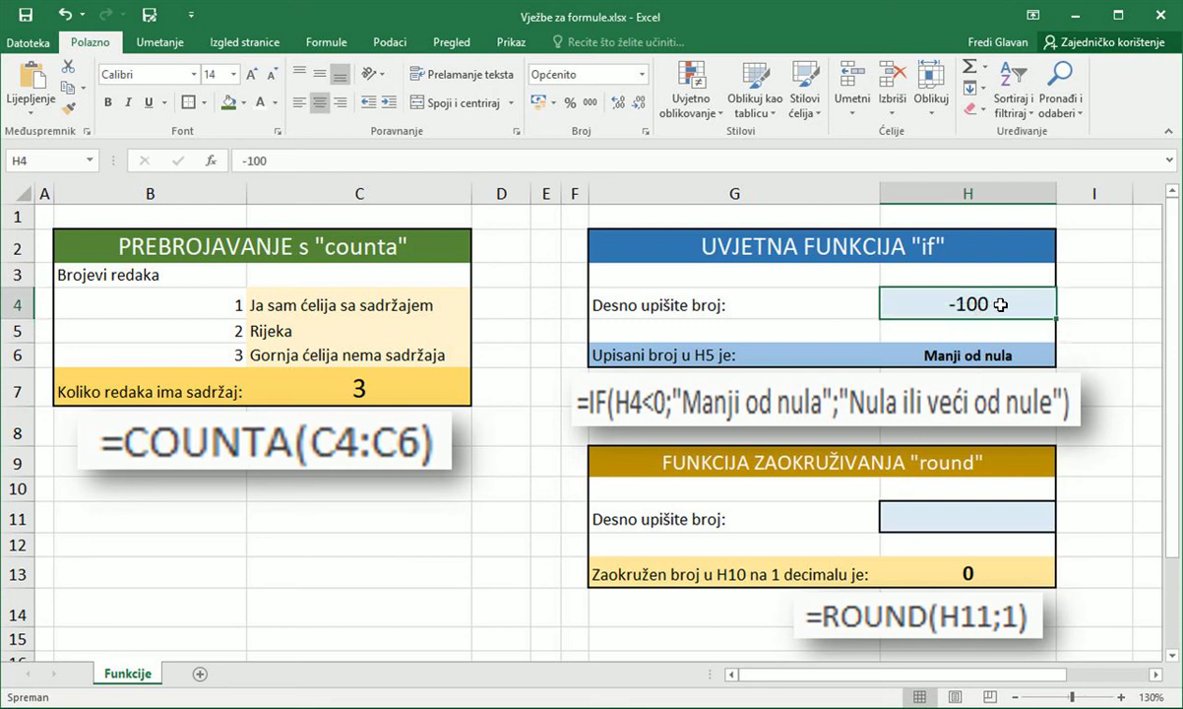
{"action": "type", "text": "0"}
{"action": "key", "text": "Return"}
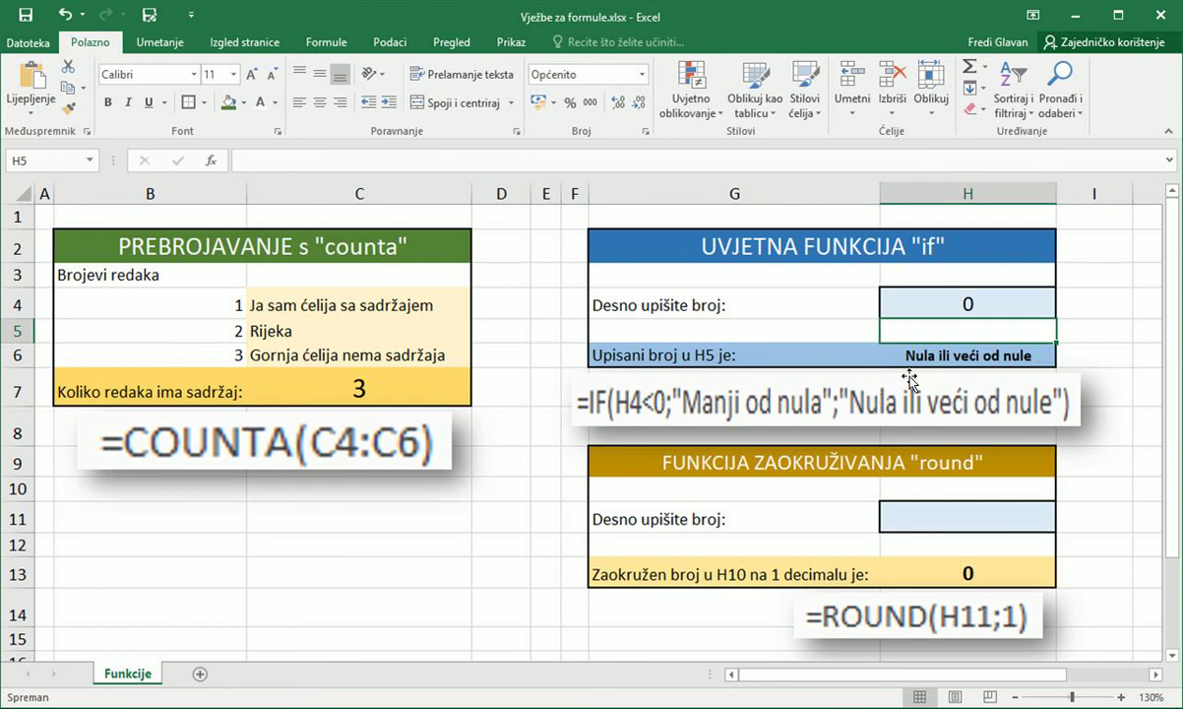
{"action": "left_click", "coordinate": [998, 309]}
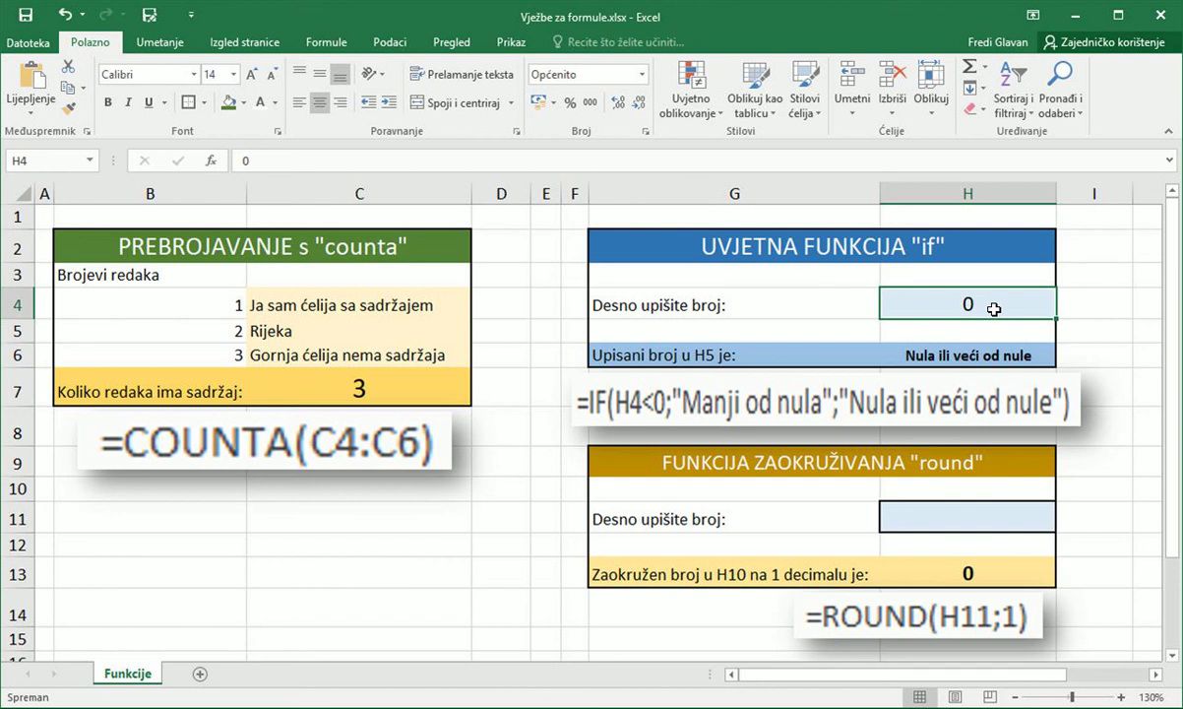
{"action": "type", "text": "500"}
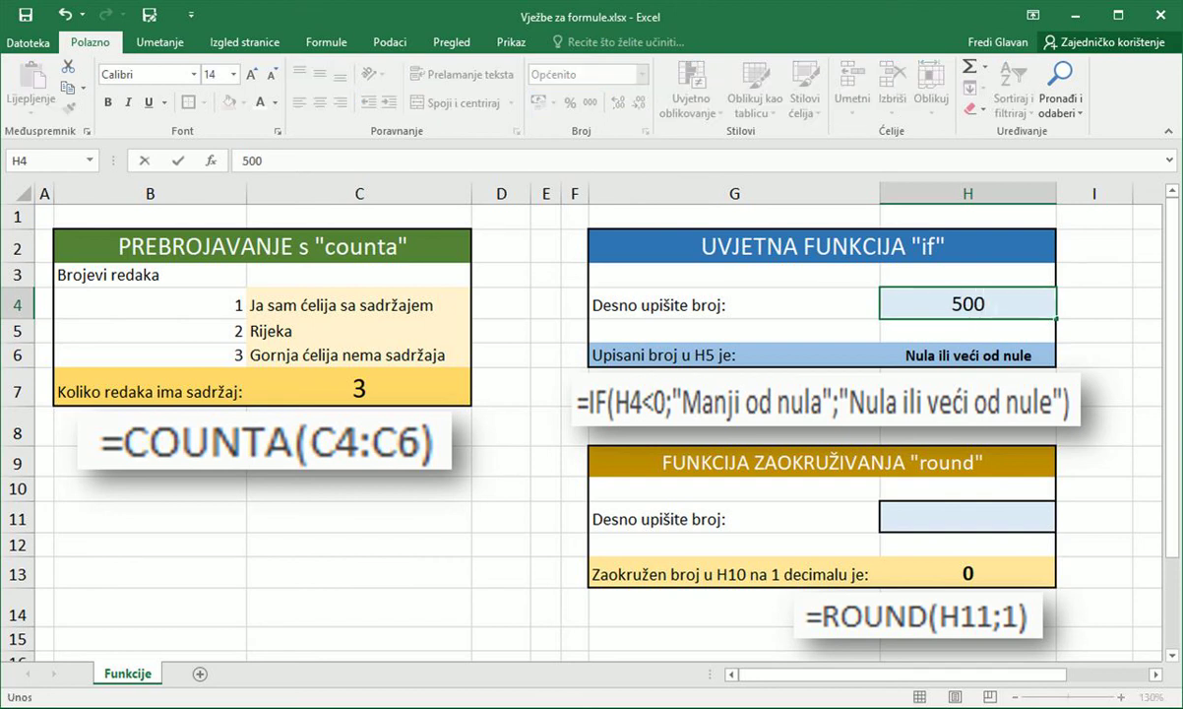
{"action": "key", "text": "Return"}
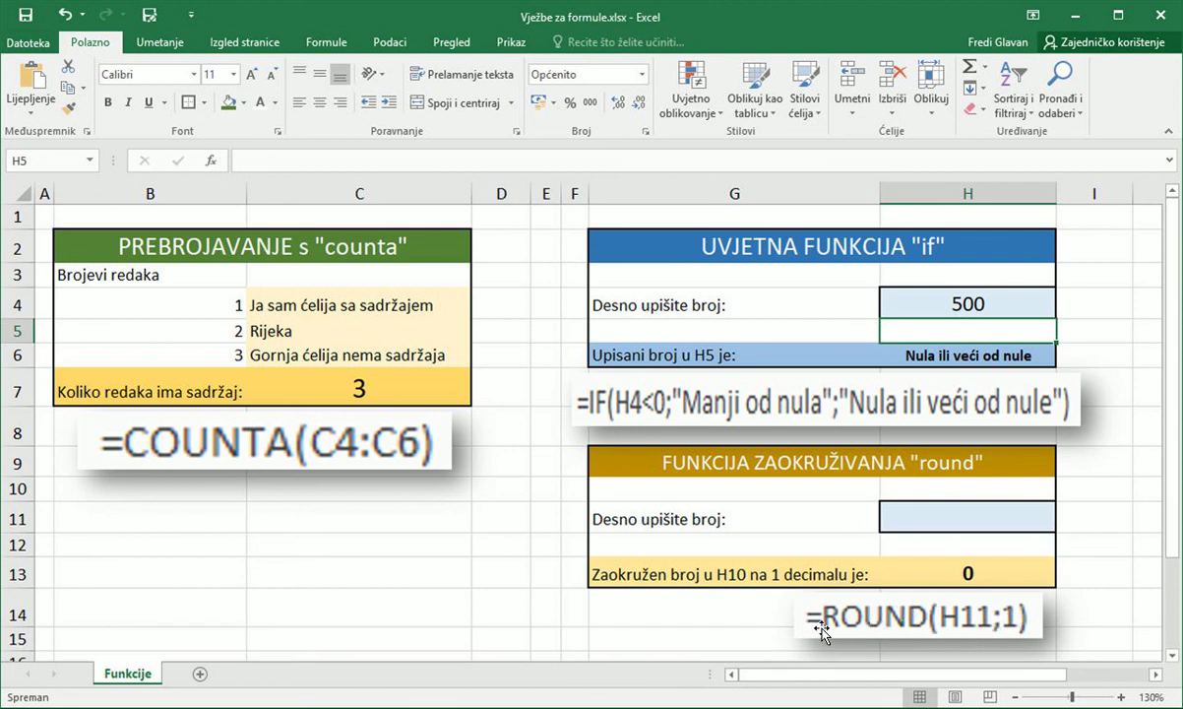
Enter 12,36 in H11 so =ROUND(H11;1) in H13 shows 12,4
{"action": "left_click", "coordinate": [963, 573]}
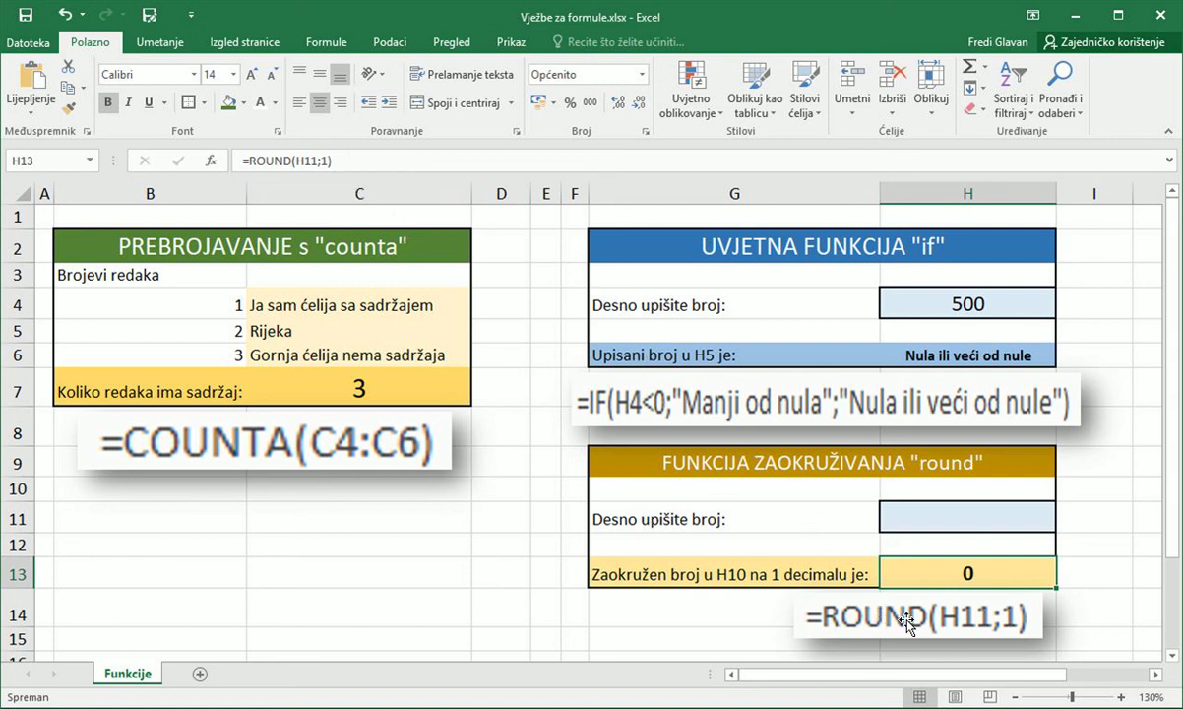
{"action": "left_click", "coordinate": [943, 518]}
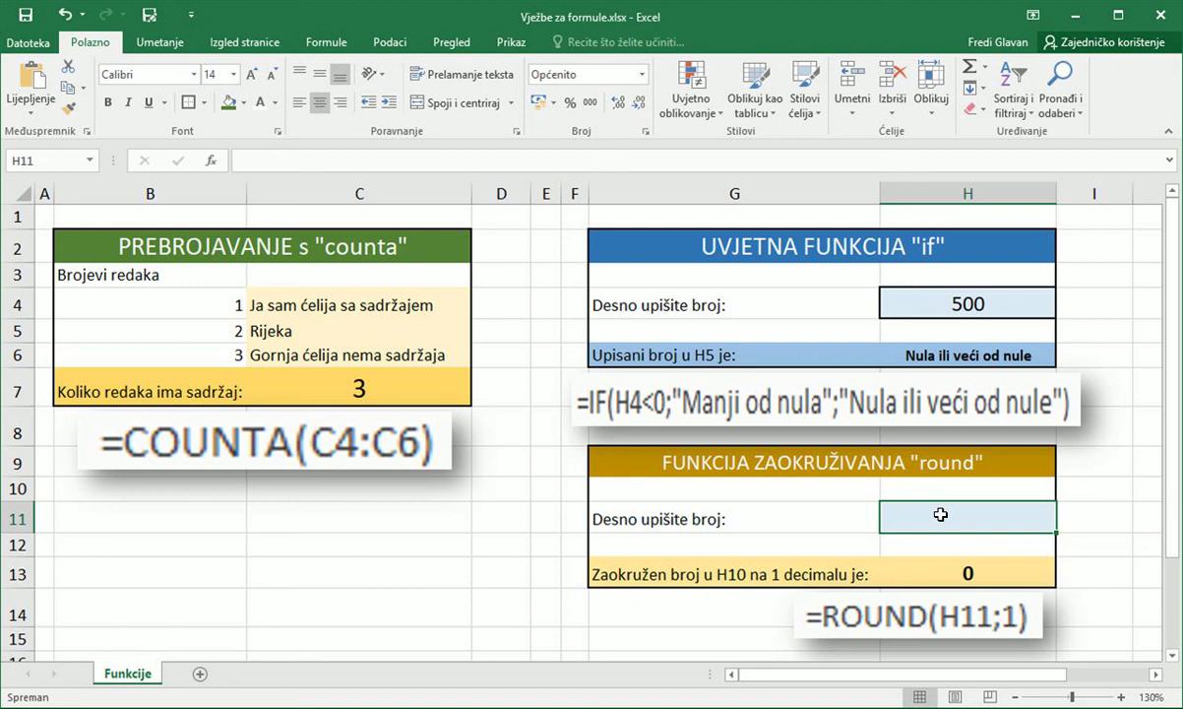
{"action": "type", "text": "12"}
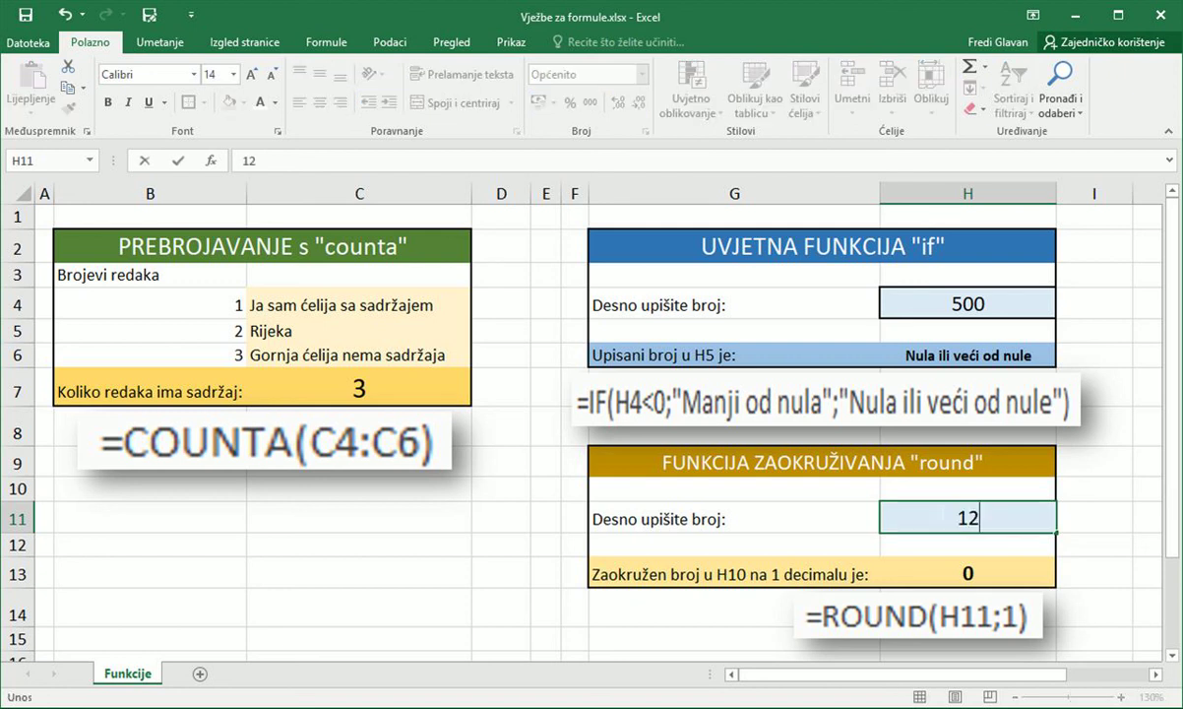
{"action": "type", "text": ","}
{"action": "type", "text": "36"}
{"action": "key", "text": "Return"}
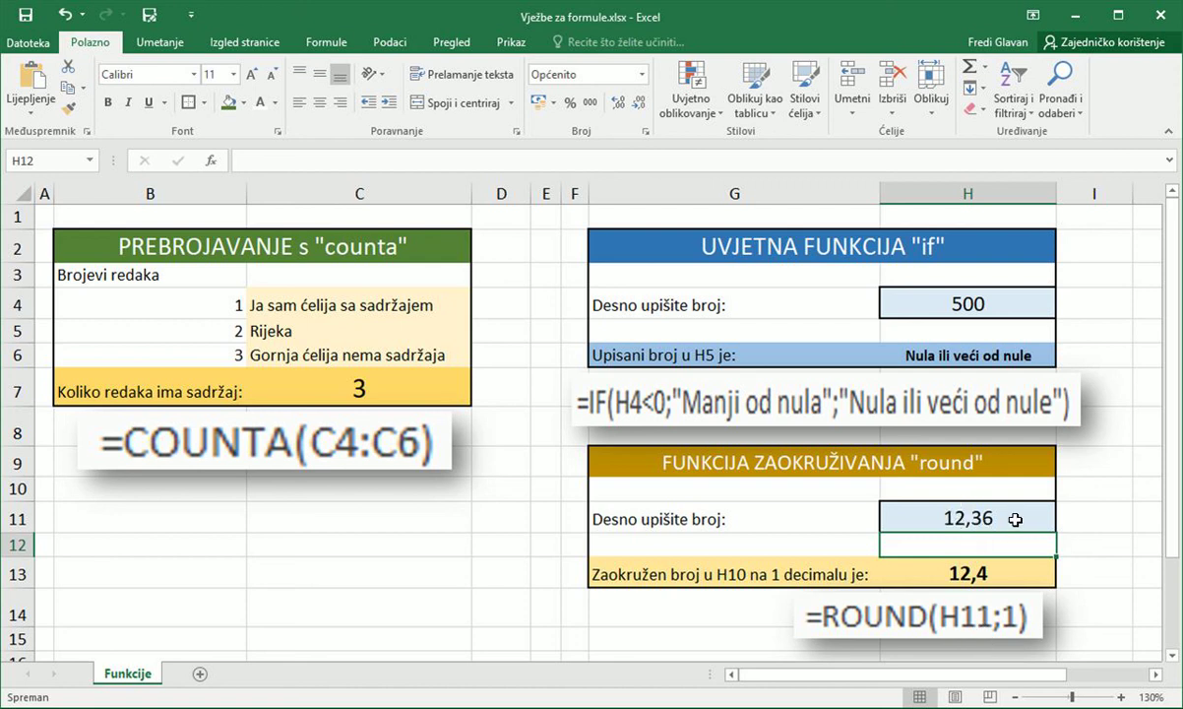
{"action": "left_click", "coordinate": [1016, 521]}
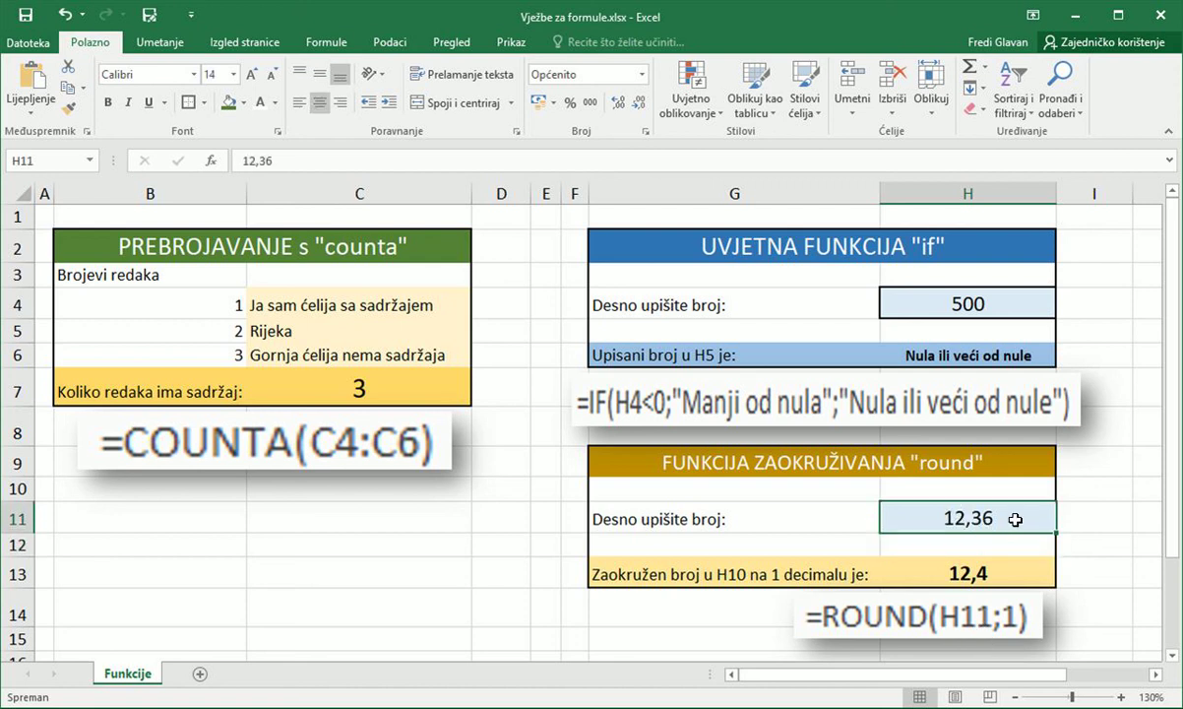